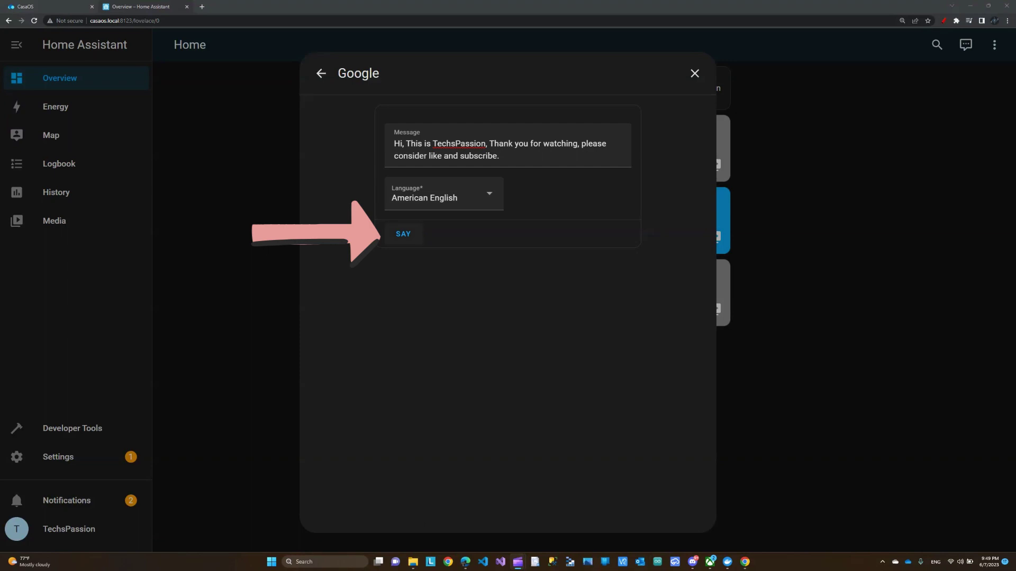
Play the thank-you message asking viewers to like and subscribe through Google text-to-speech in American English
click(403, 234)
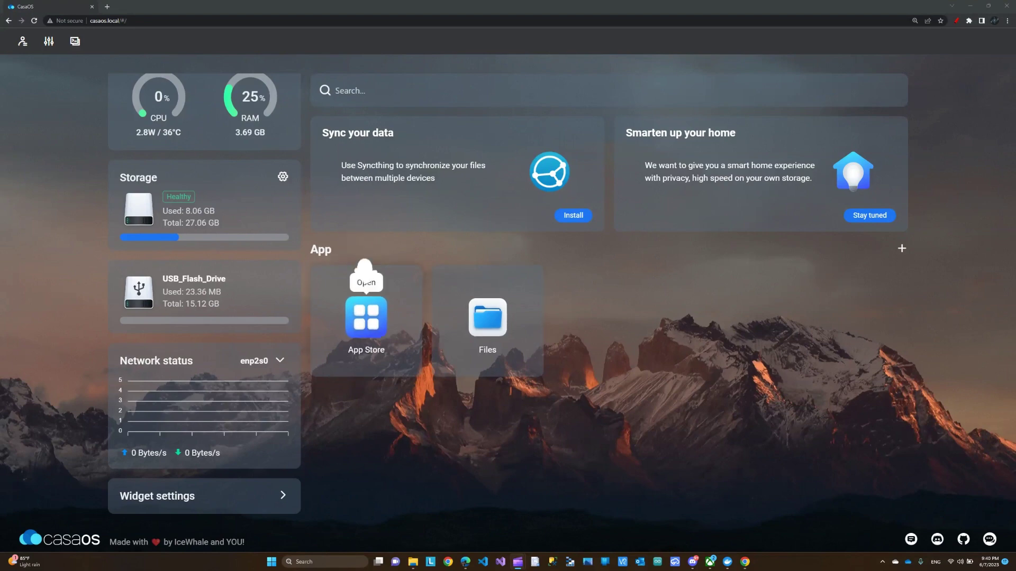
Install HomeAssistant from the CasaOS App Store and launch it
click(366, 317)
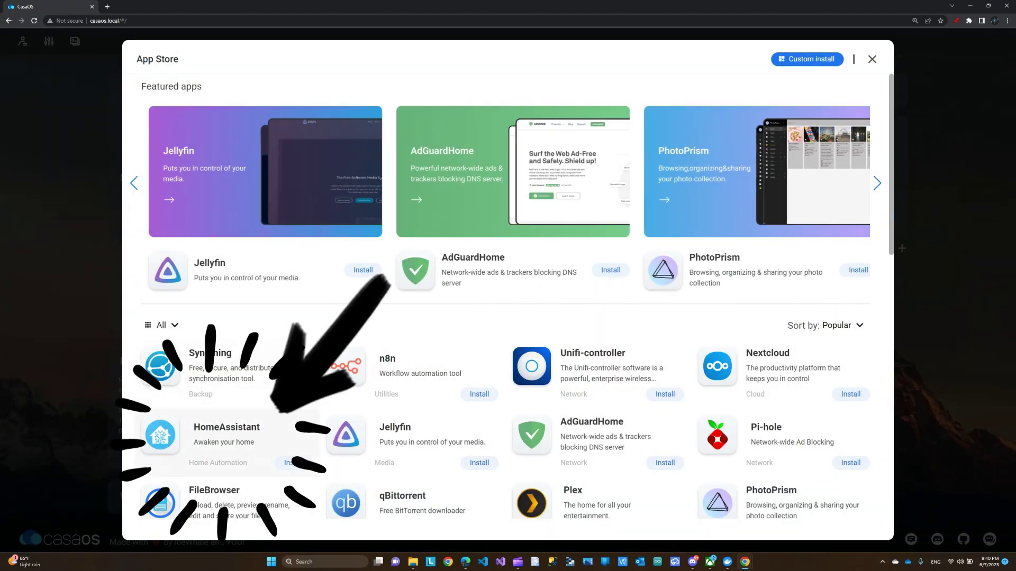
click(288, 463)
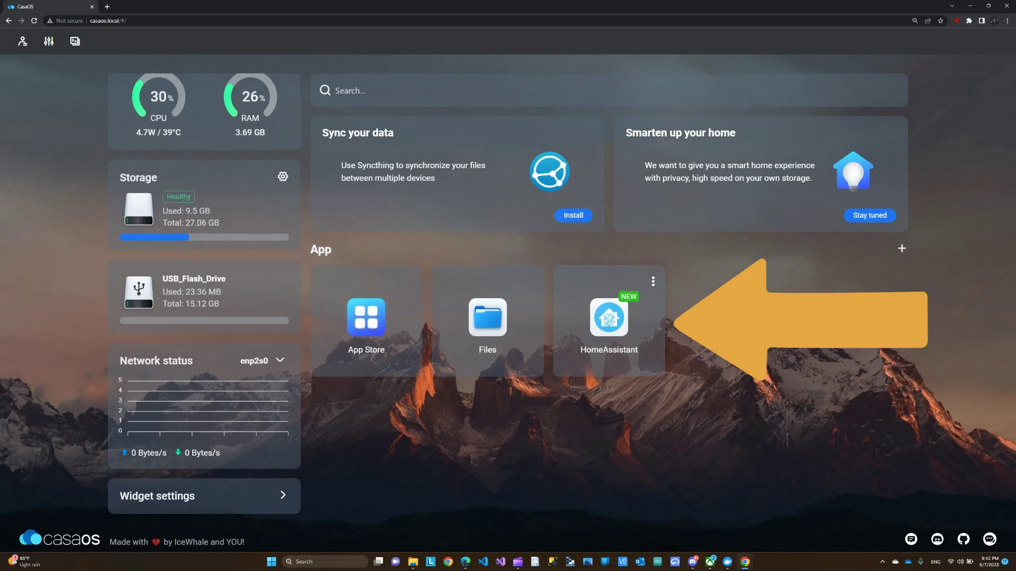
click(609, 318)
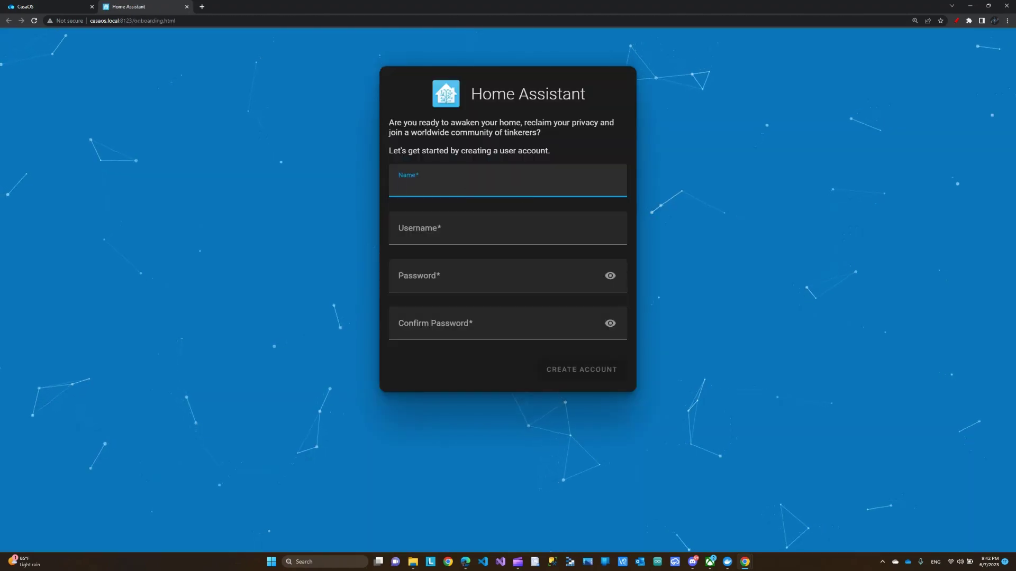
Create the Home Assistant user account with the name TechsPassion, entering and confirming the account password
text(TechsPassion)
key(Tab)
key(Tab)
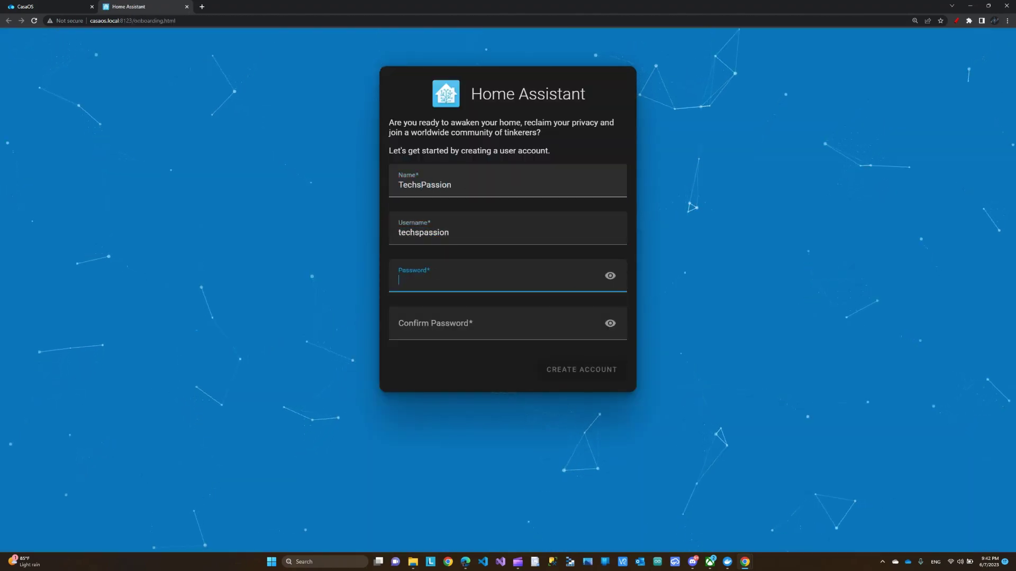
text(••••••)
key(Tab)
text(••••••)
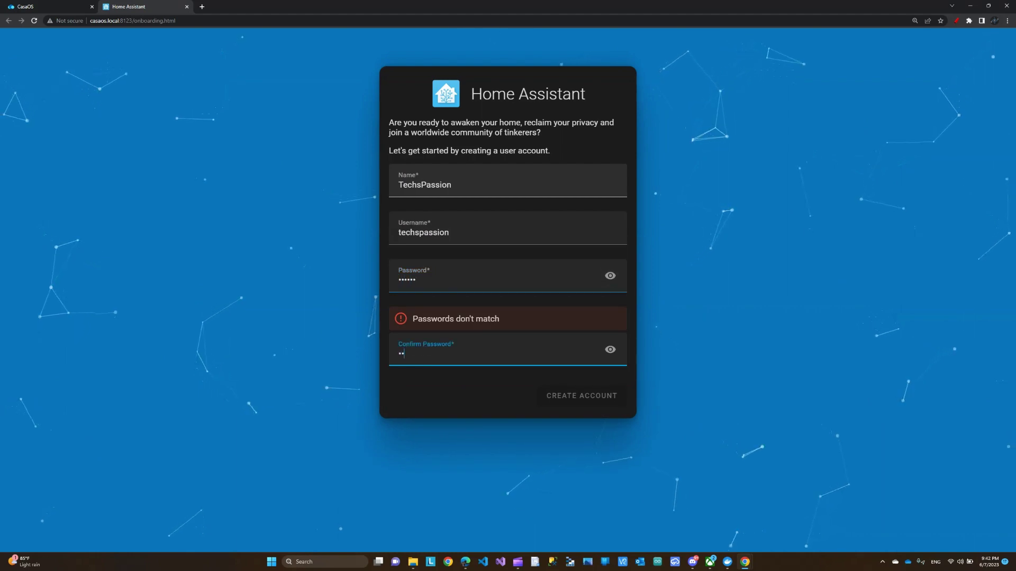
key(Return)
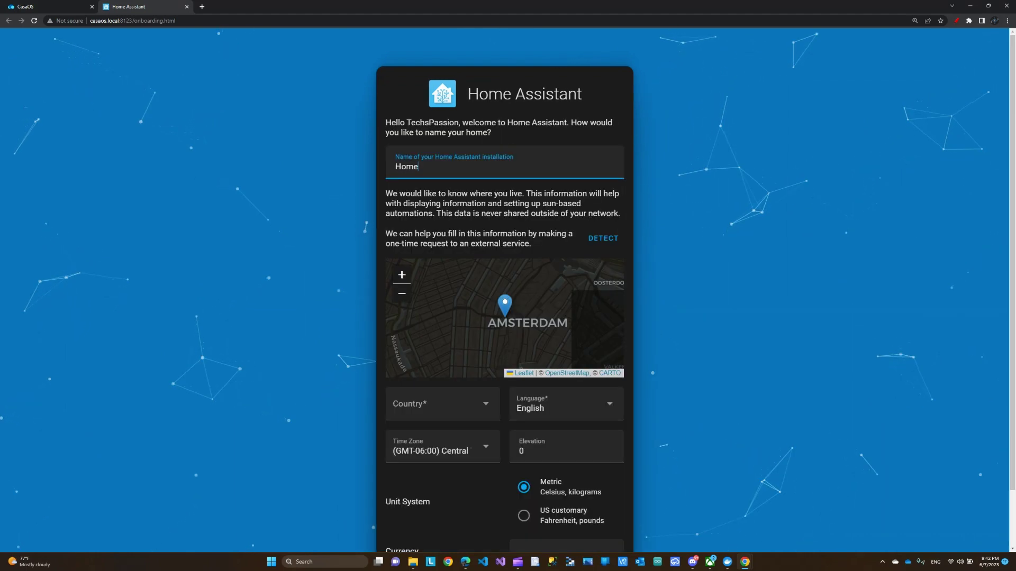
Set the home's country to United States and its unit system to US customary
scroll(449, 338, down, 2)
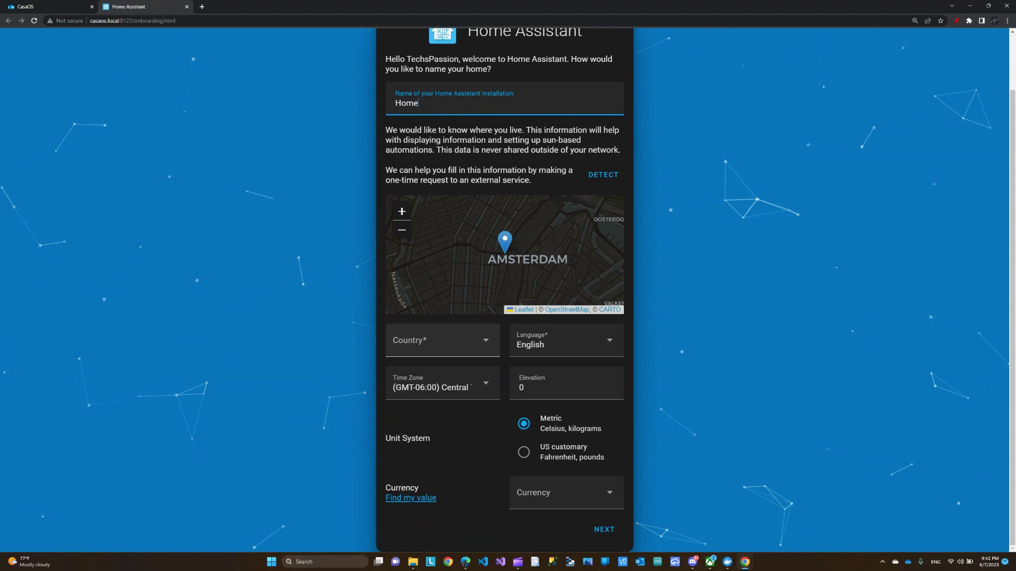
click(443, 341)
text(un)
scroll(443, 238, down, 2)
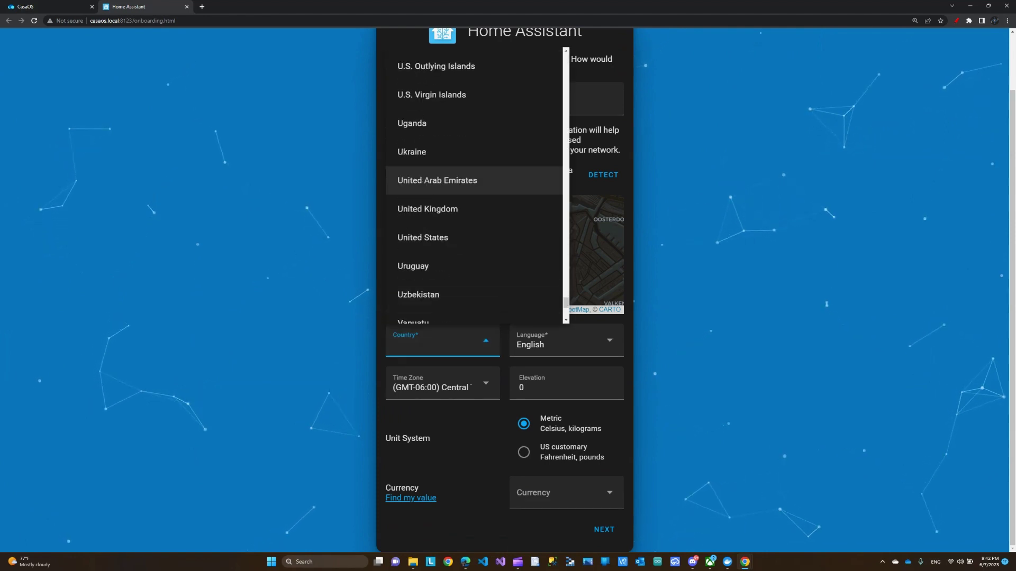
click(427, 238)
click(524, 452)
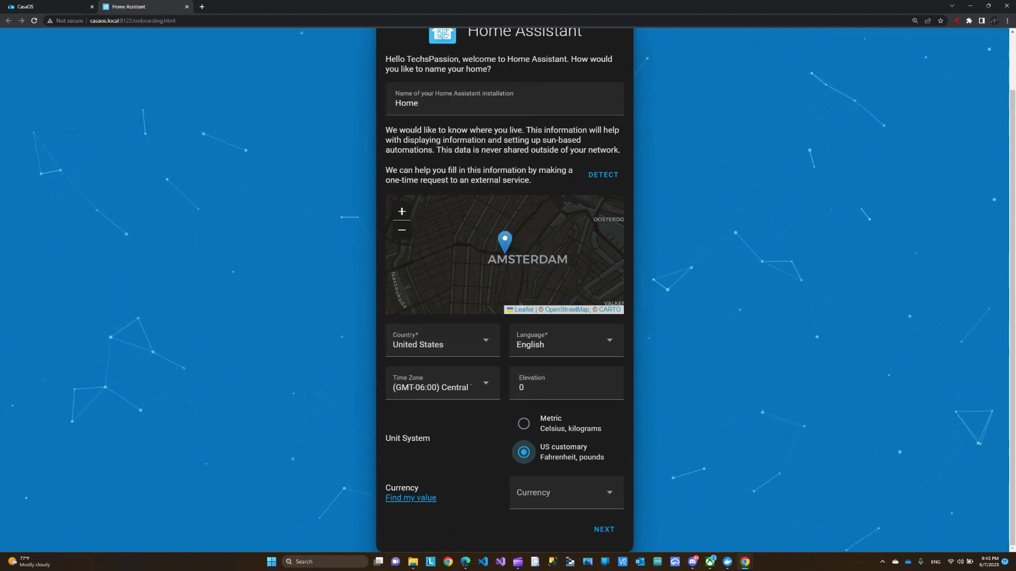
Set the home's currency to US Dollar ($) and submit the home details
click(566, 493)
text(d)
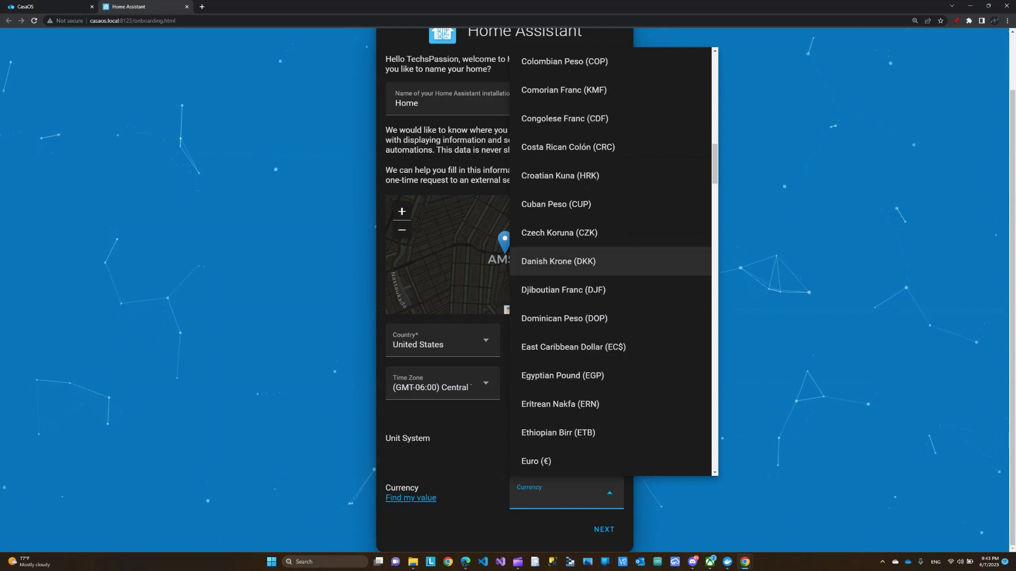
text(us)
click(566, 376)
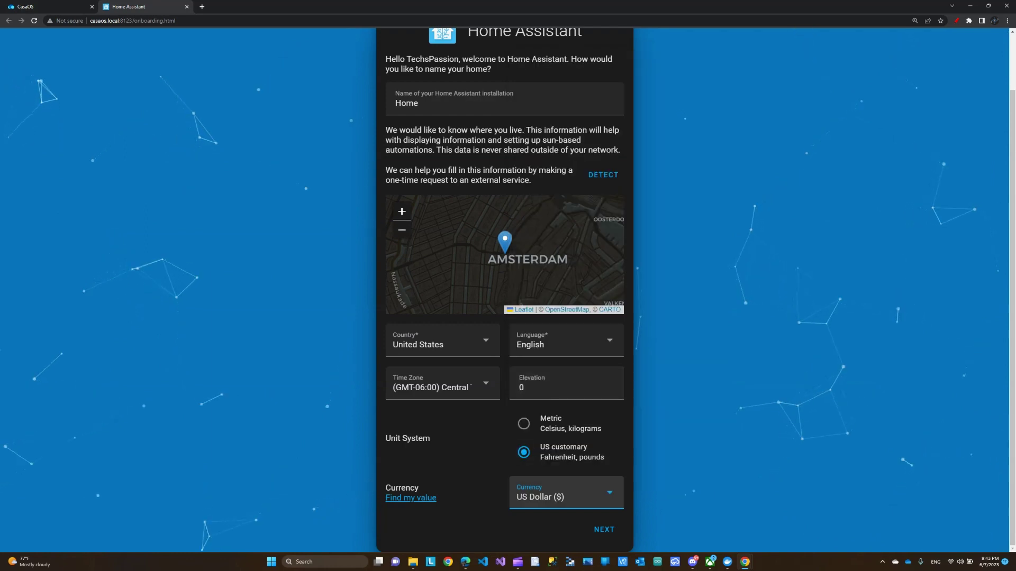
click(603, 530)
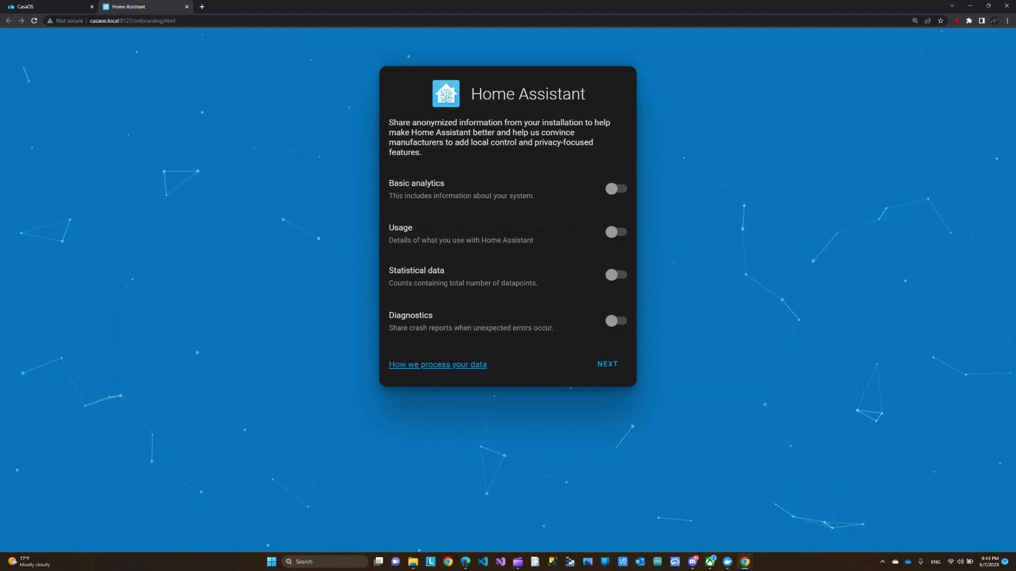
Continue with all analytics sharing options off and finish the onboarding without setting up more integrations
click(607, 365)
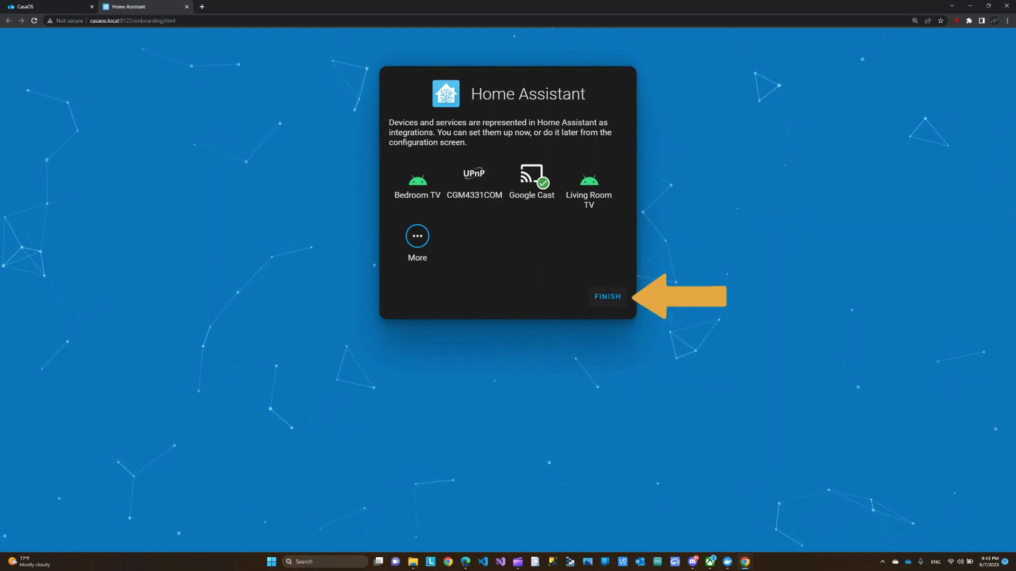
click(608, 297)
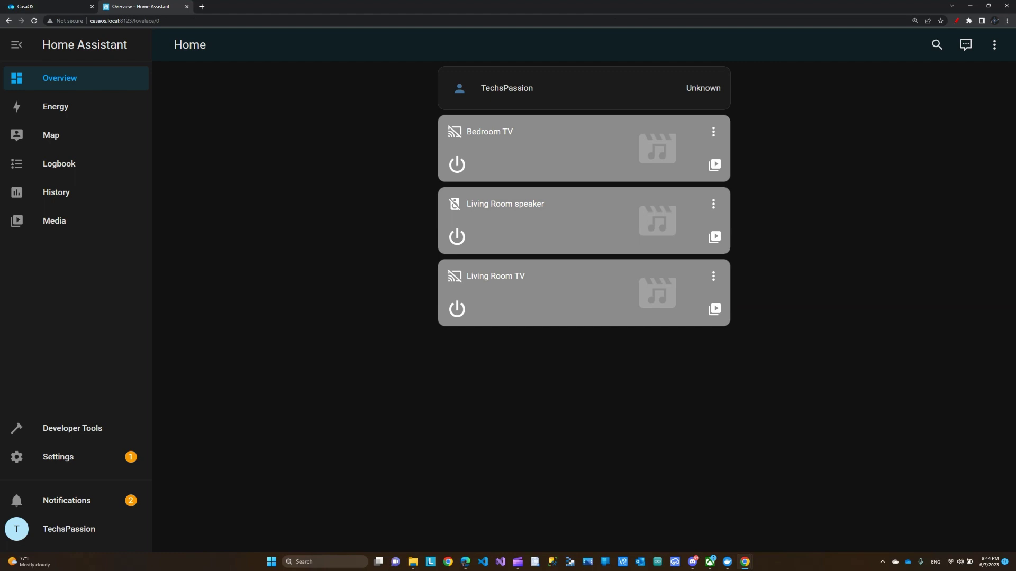
Play the default greeting and the custom thank-you message on the Living Room speaker through Google text-to-speech
click(715, 237)
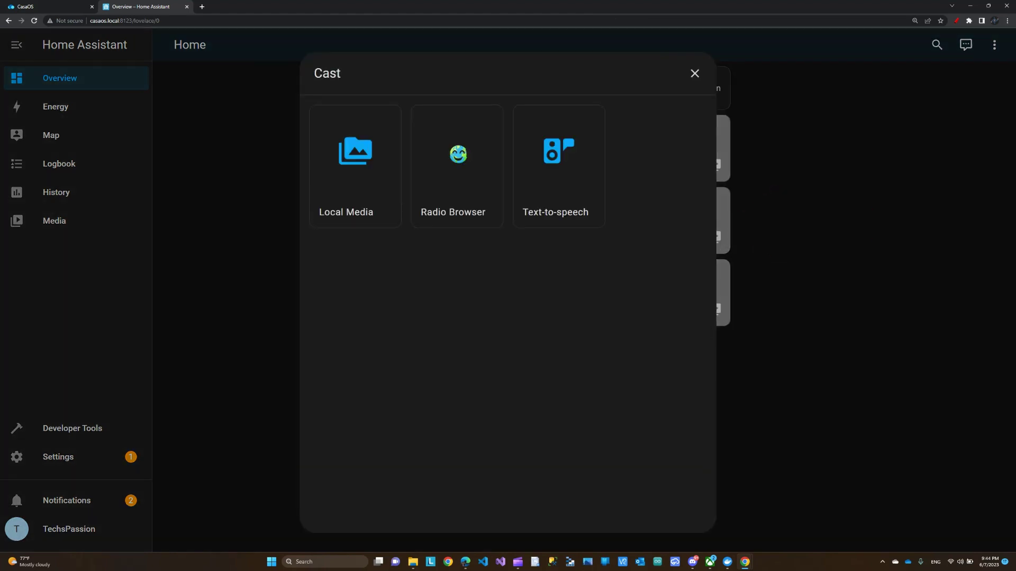
click(559, 166)
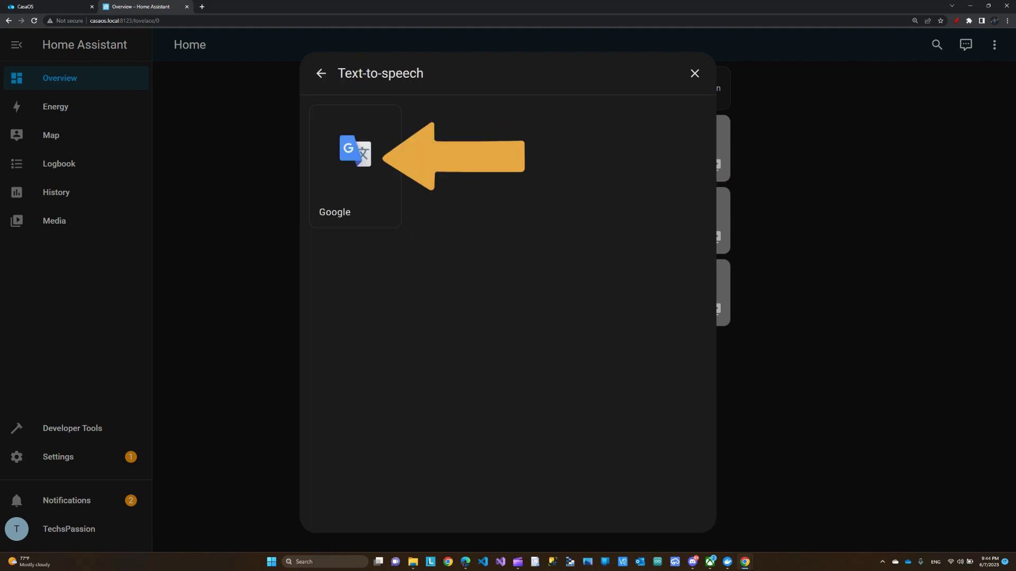
click(355, 166)
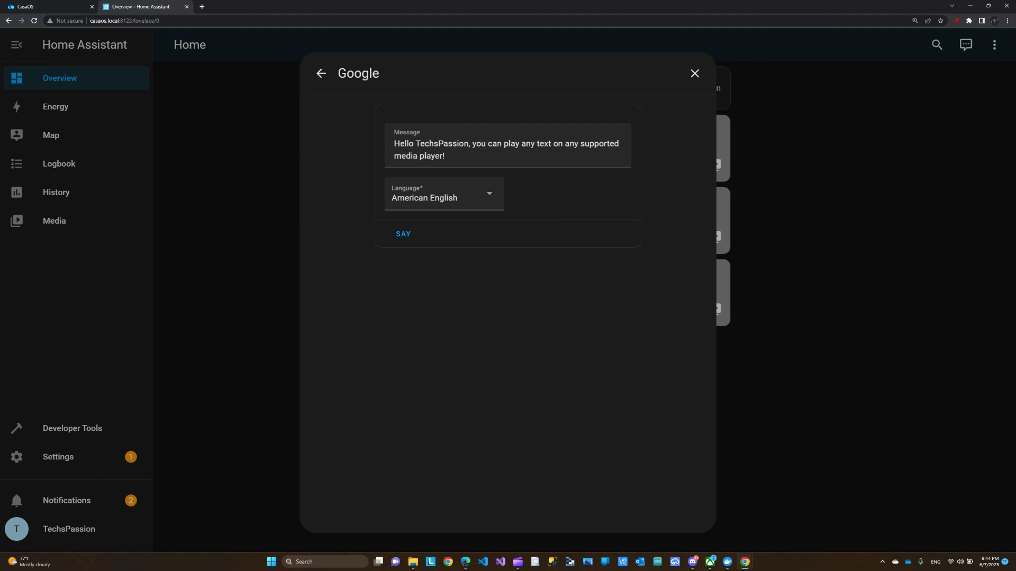
click(404, 234)
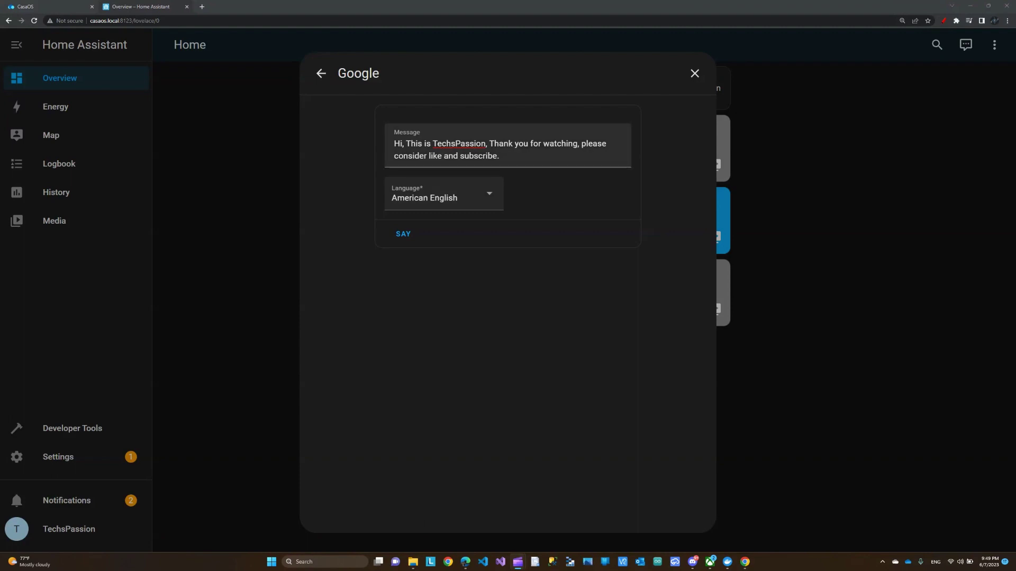
click(403, 234)
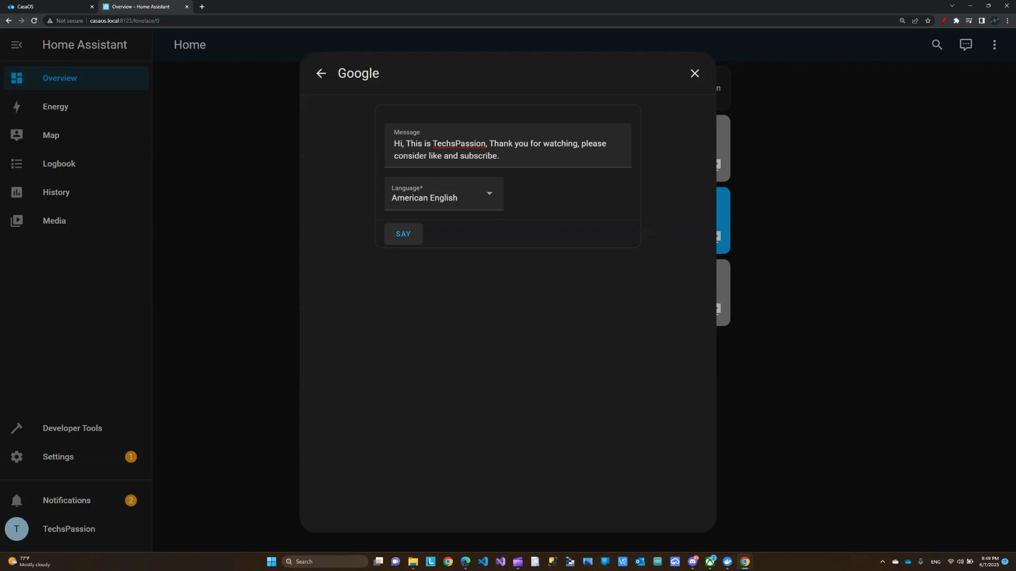